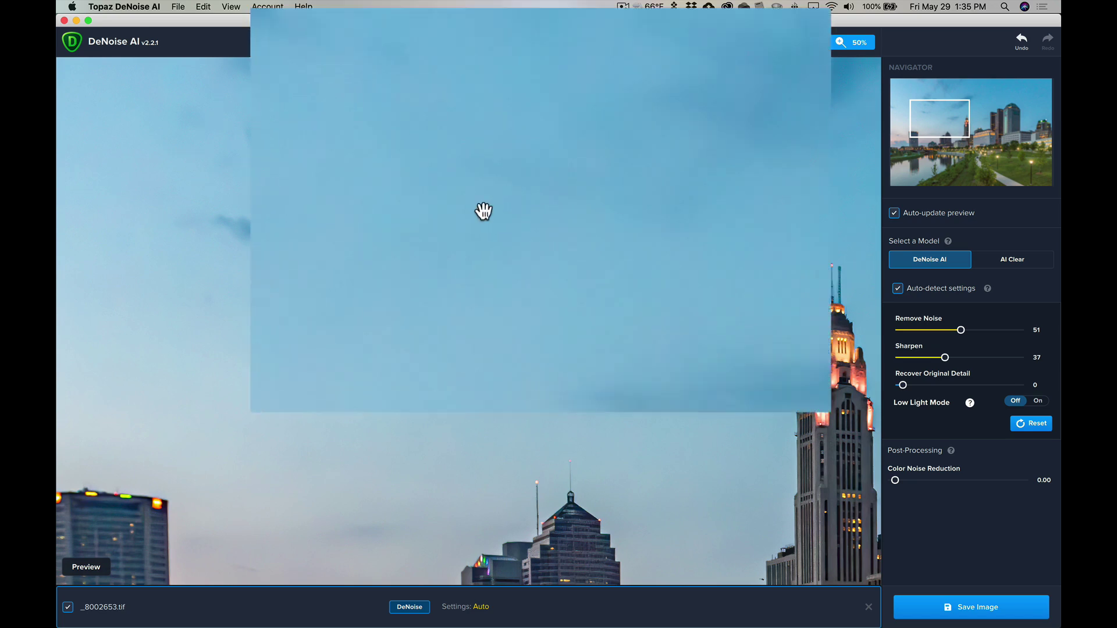
click(466, 269)
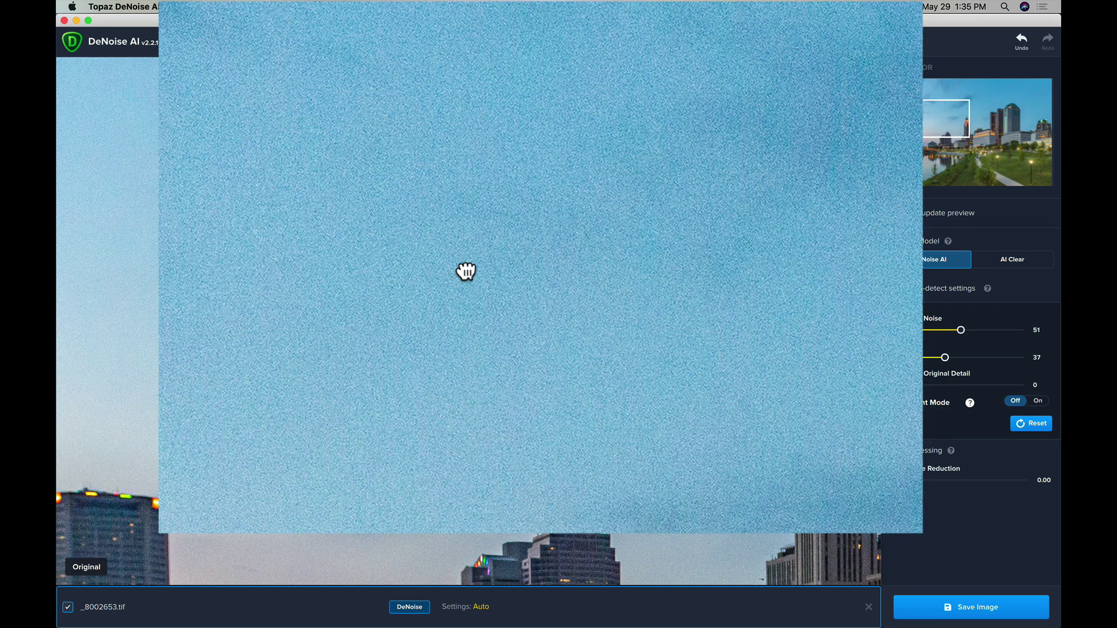
click(465, 272)
click(466, 271)
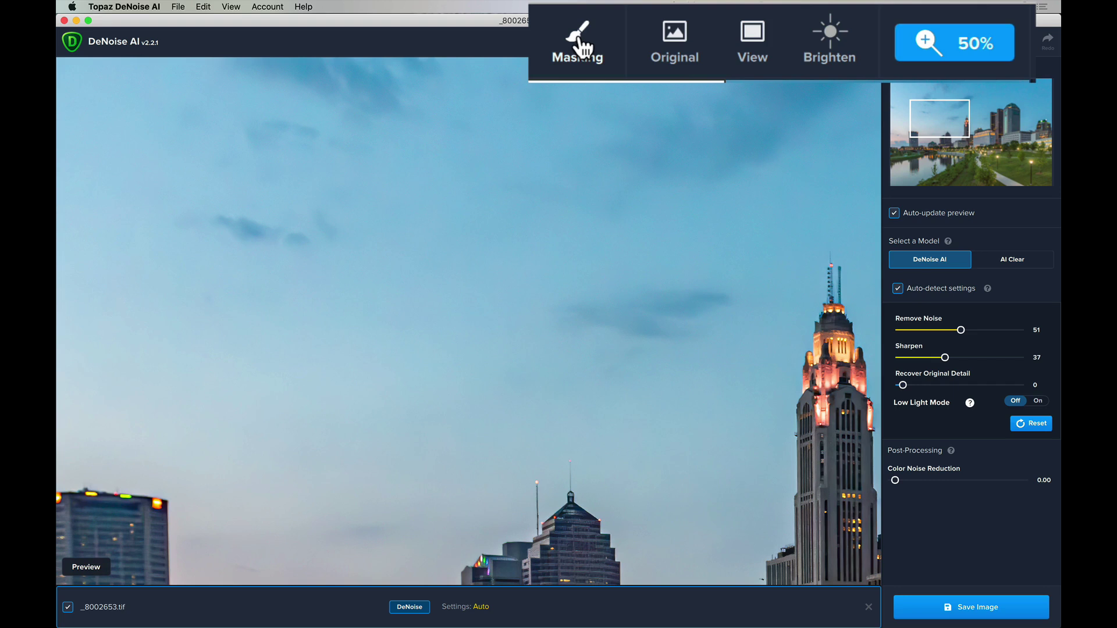
Start a mask with an edge-aware brush at Radius 50, Threshold 100 and Opacity 100.
click(700, 41)
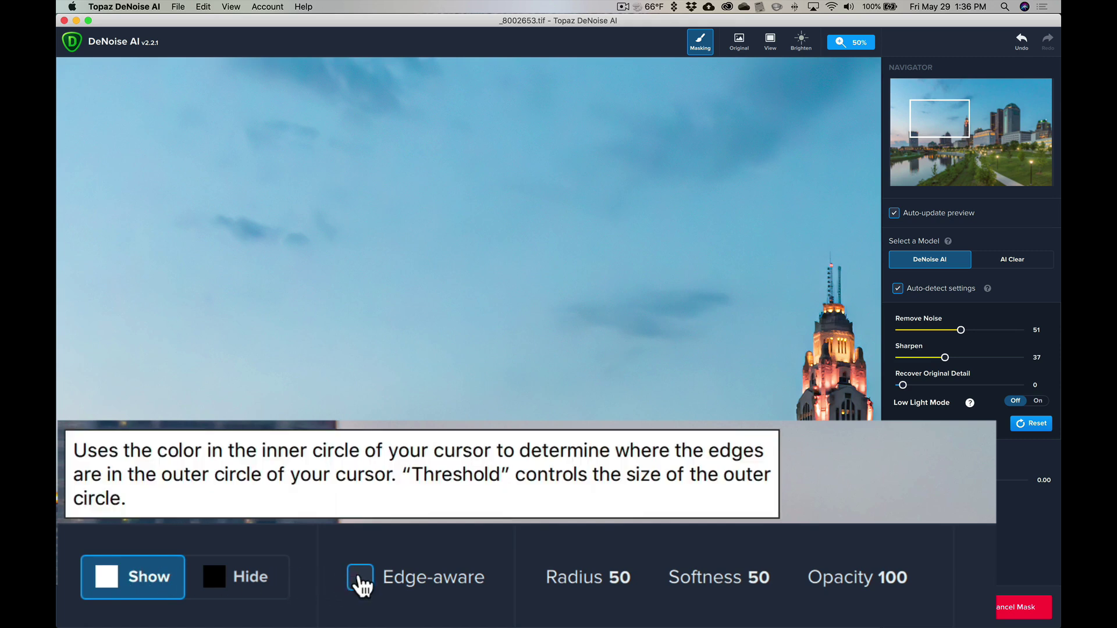
click(361, 579)
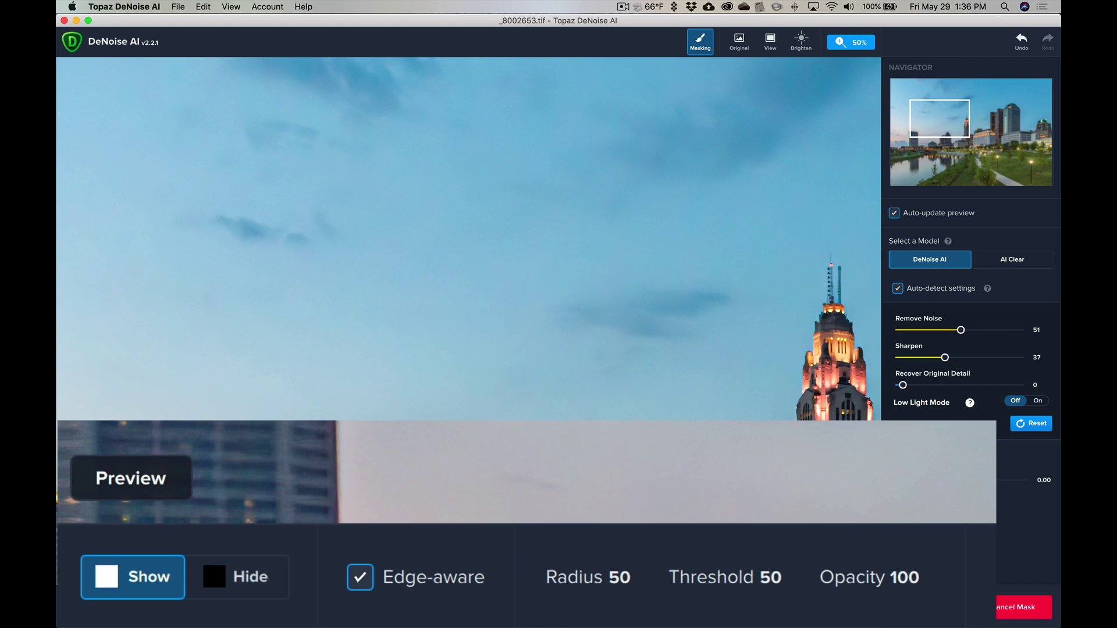
click(590, 578)
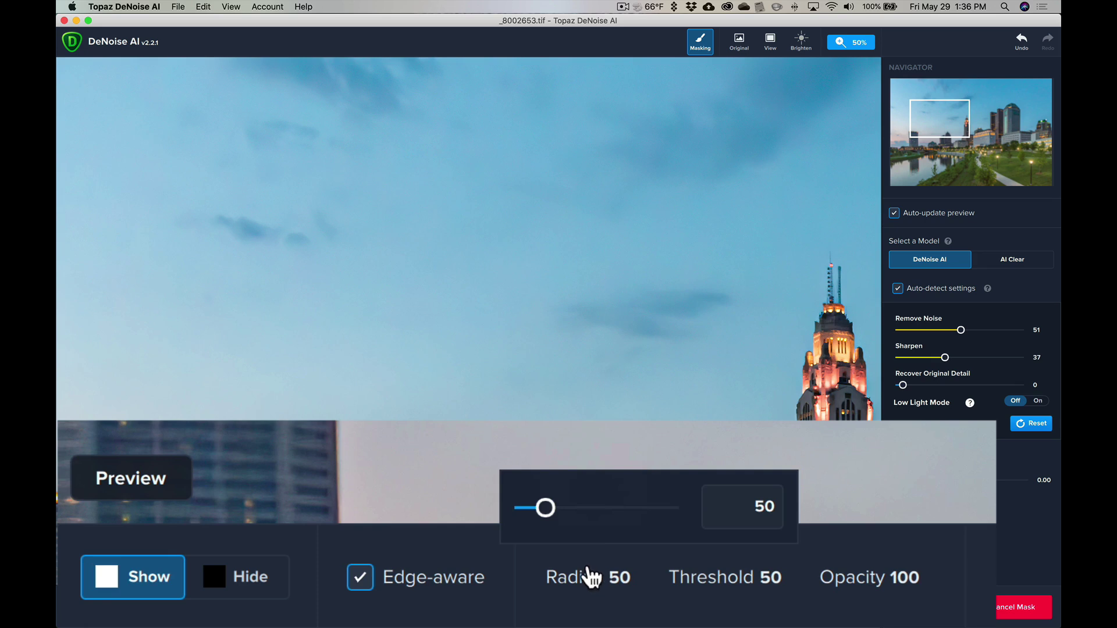
click(688, 576)
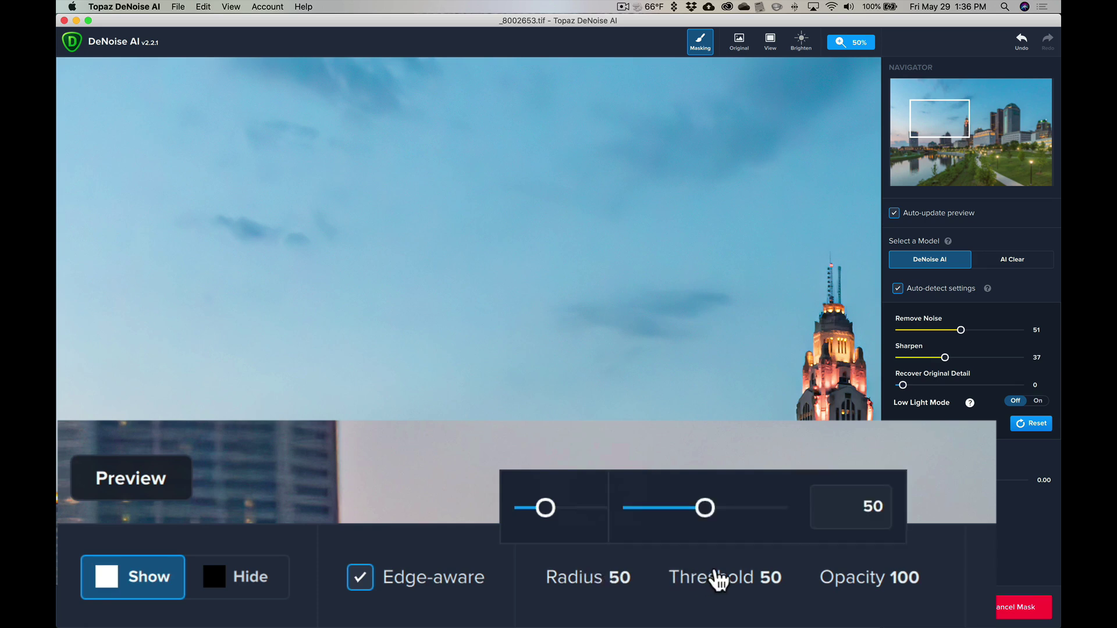
drag(706, 513, 798, 519)
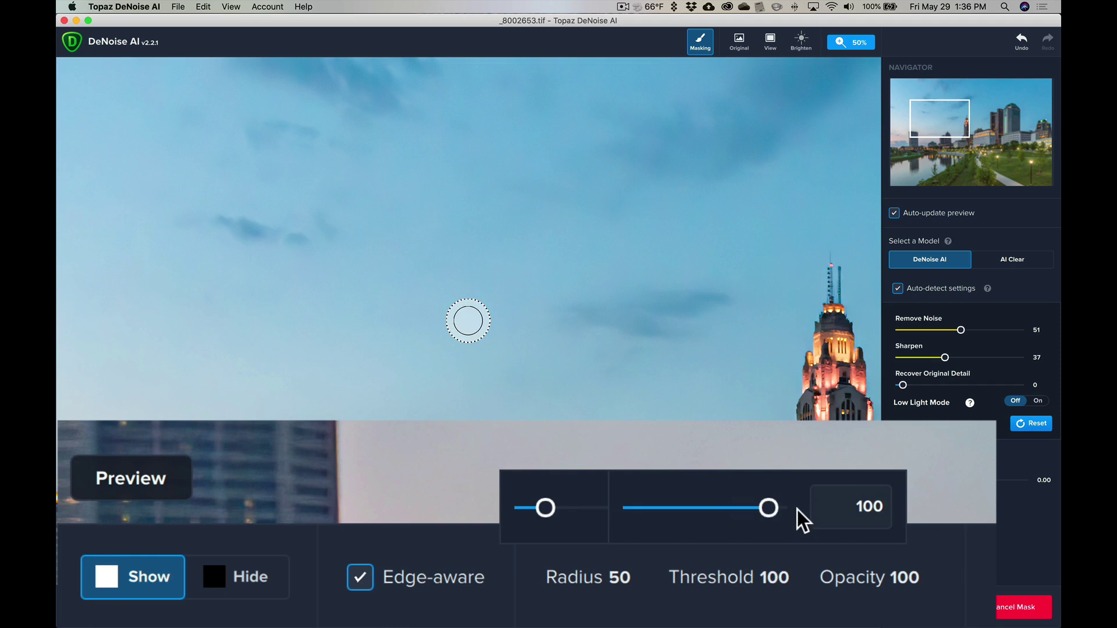
click(842, 570)
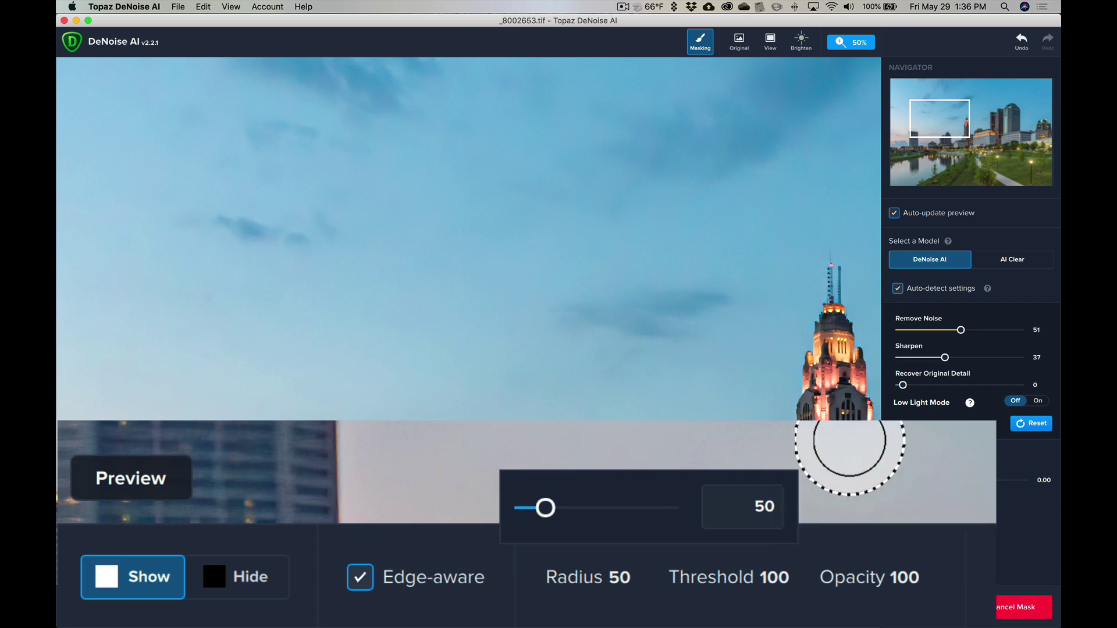
Set the brush radius to 200, paint a stroke across the upper sky, and hide the red overlay.
key(bracketright)
key(bracketright)
key(bracketright)
key(bracketright)
key(bracketright)
key(bracketright)
key(bracketright)
key(bracketright)
key(bracketright)
key(bracketright)
key(bracketright)
key(bracketright)
key(bracketright)
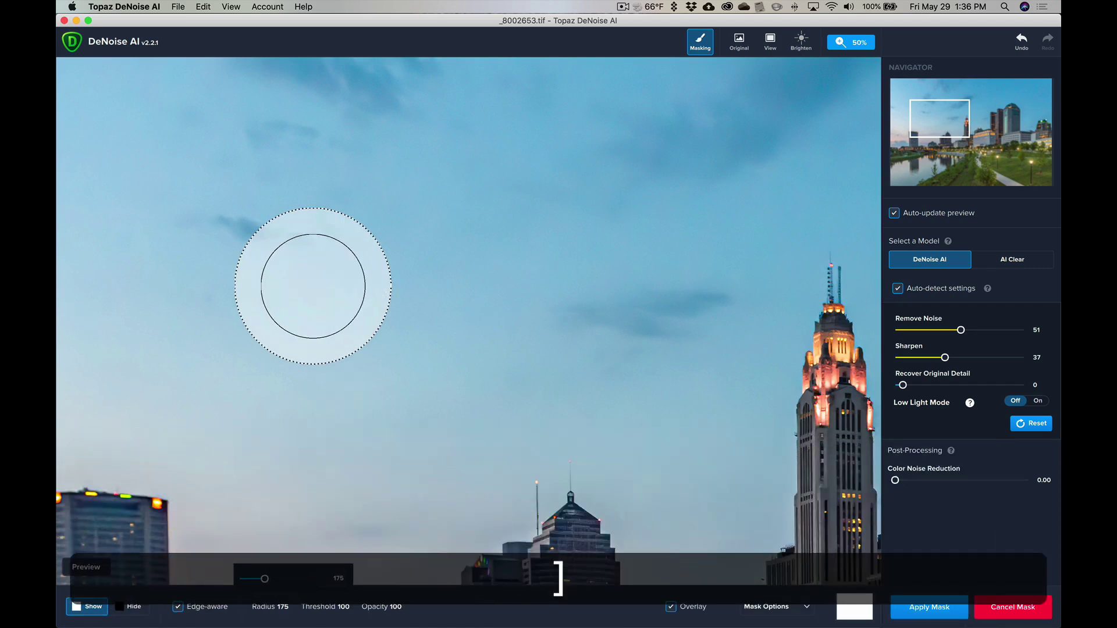
key(bracketright)
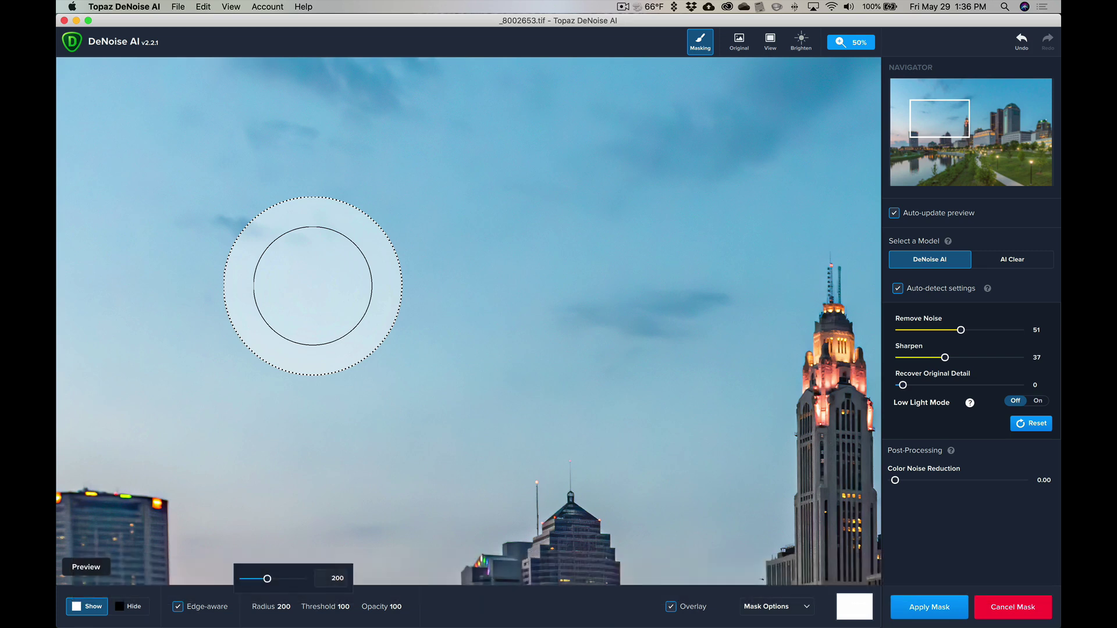
key(bracketright)
key(bracketright)
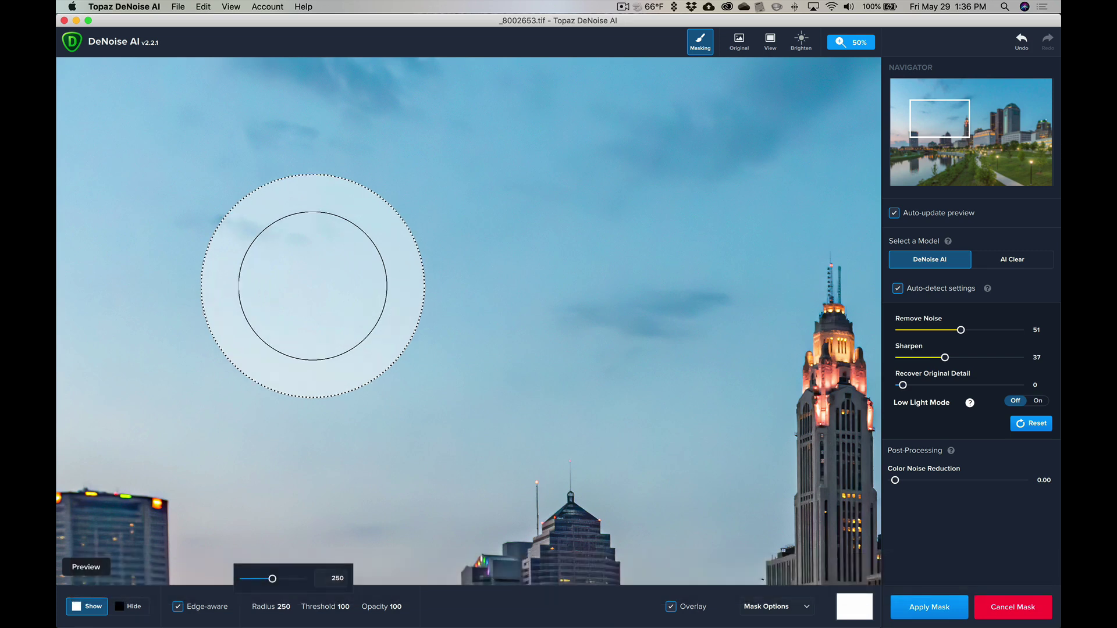
key(bracketleft)
key(bracketleft)
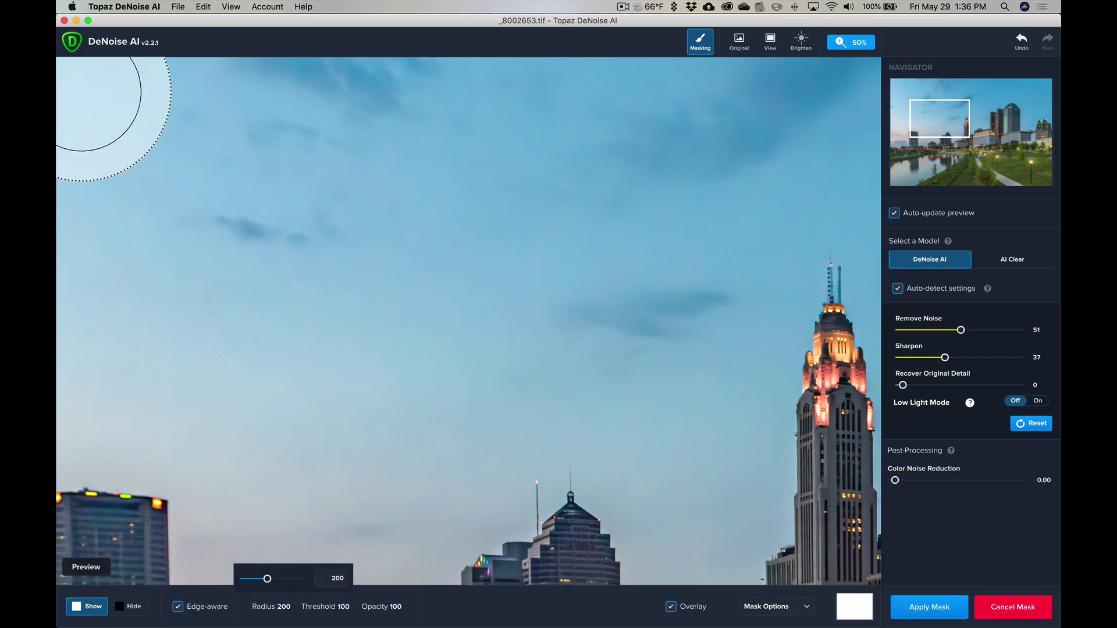
drag(93, 87, 875, 101)
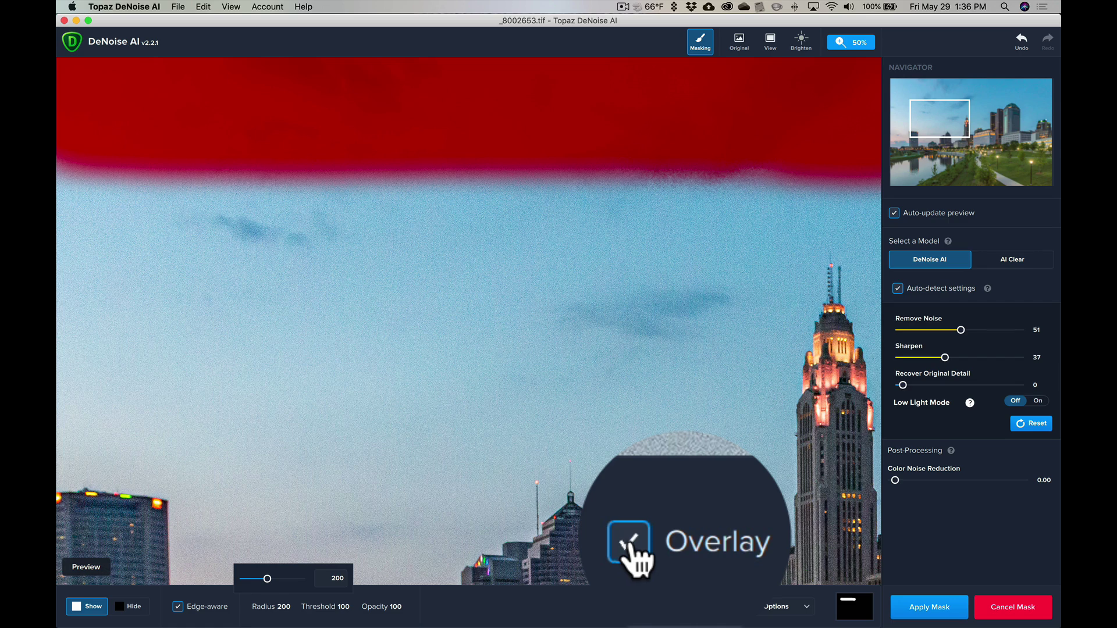
click(629, 542)
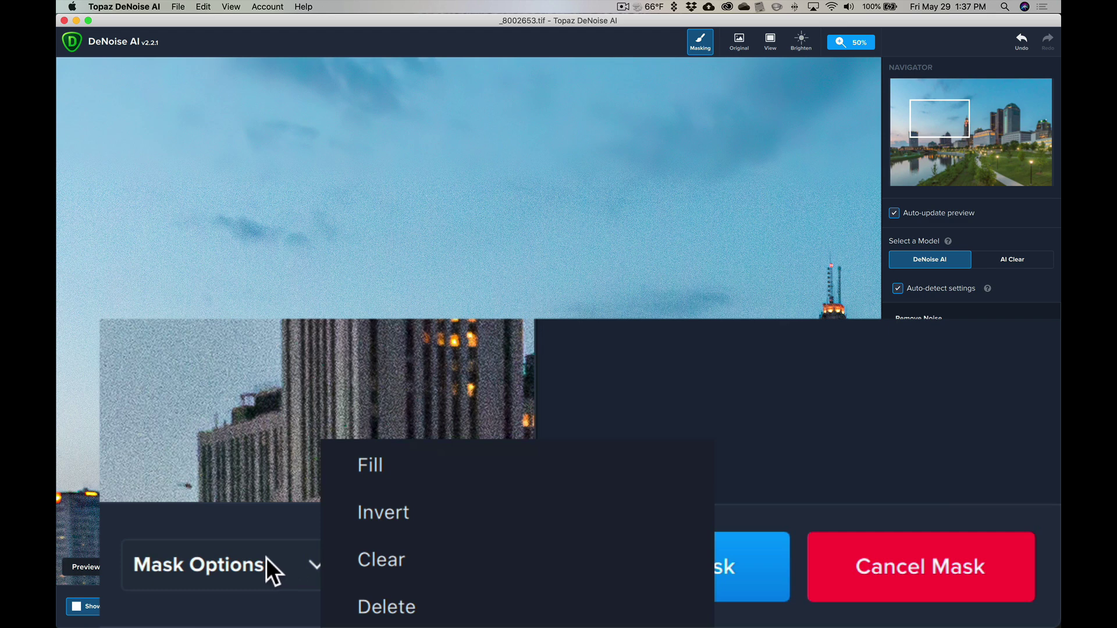
Dismiss Mask Options and paint strokes over the left and middle sky down toward the buildings.
click(228, 526)
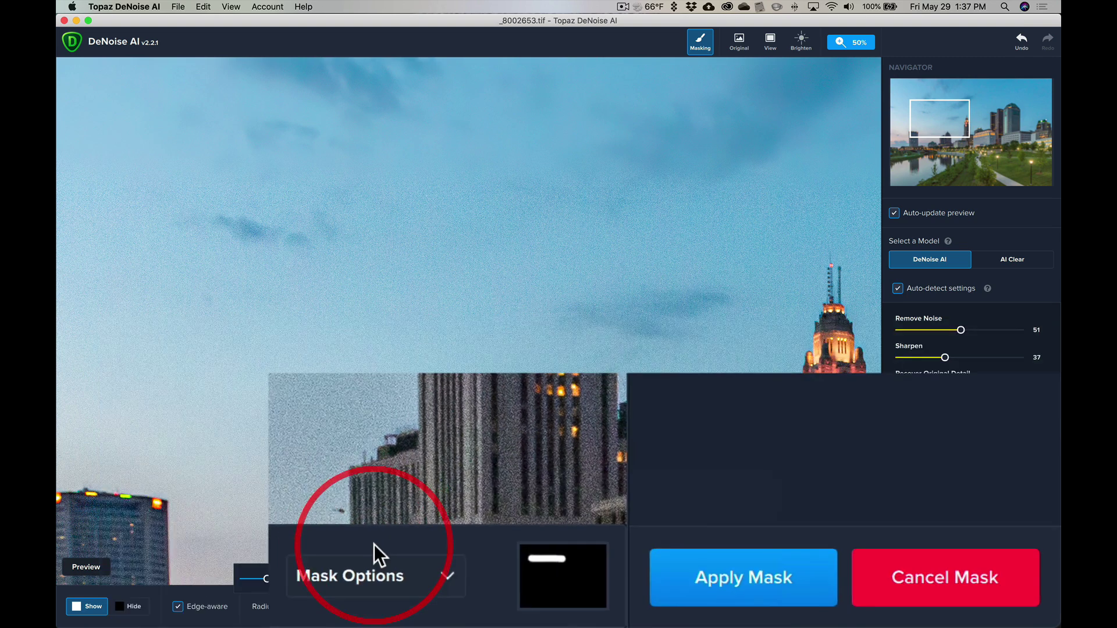
mouse_move(98, 194)
mouse_down()
mouse_move(401, 198)
mouse_move(809, 176)
mouse_move(813, 154)
mouse_move(691, 138)
mouse_move(533, 139)
mouse_move(813, 127)
mouse_move(98, 119)
mouse_move(78, 209)
mouse_move(115, 261)
mouse_move(569, 288)
mouse_move(656, 307)
mouse_move(187, 374)
mouse_move(78, 372)
mouse_move(270, 370)
mouse_move(235, 362)
mouse_up()
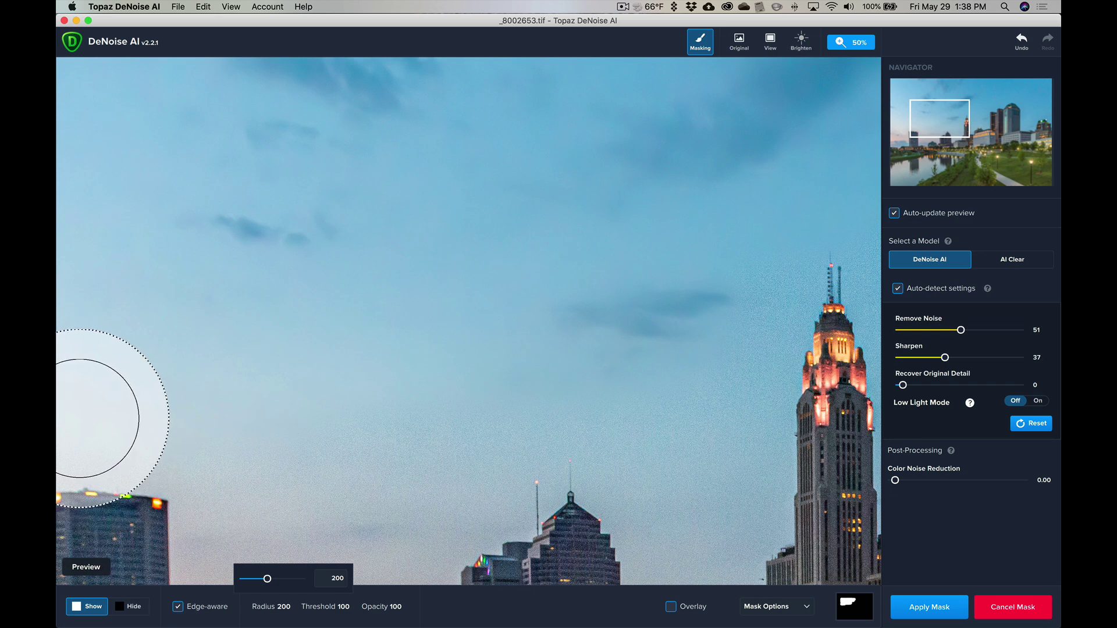
mouse_move(81, 419)
mouse_down()
mouse_move(199, 426)
mouse_move(231, 462)
mouse_move(243, 448)
mouse_move(256, 473)
mouse_move(349, 485)
mouse_move(382, 464)
mouse_up()
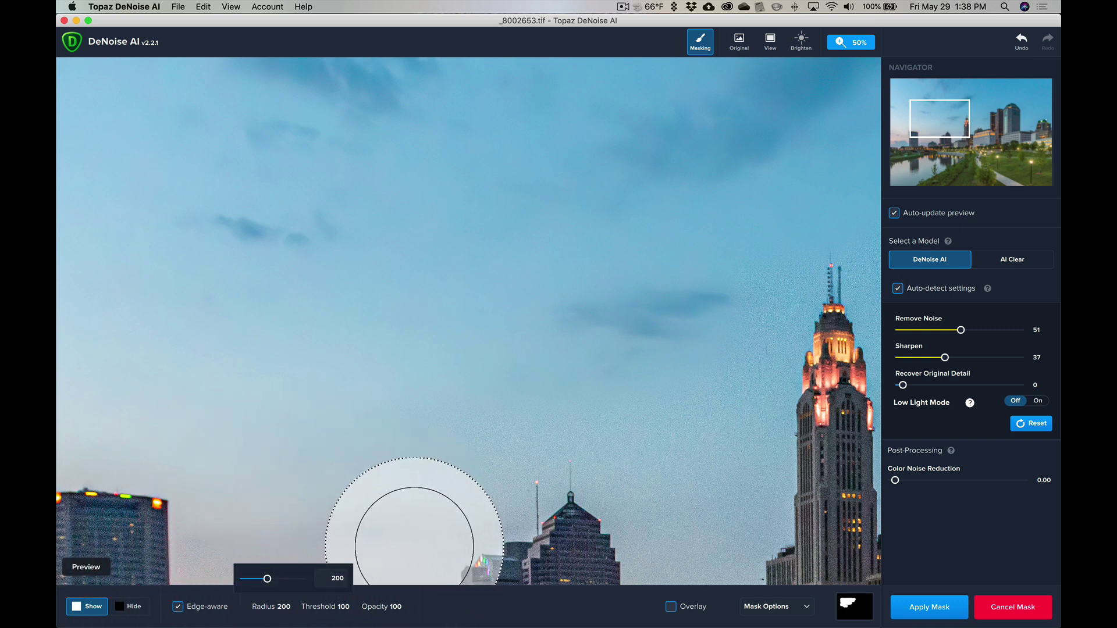
mouse_move(414, 546)
mouse_down()
mouse_move(404, 506)
mouse_move(448, 448)
mouse_move(448, 394)
mouse_move(491, 250)
mouse_move(471, 213)
mouse_move(698, 179)
mouse_move(803, 119)
mouse_move(802, 167)
mouse_move(686, 239)
mouse_move(721, 361)
mouse_move(716, 516)
mouse_move(678, 536)
mouse_move(681, 511)
mouse_move(649, 438)
mouse_move(586, 329)
mouse_move(541, 307)
mouse_move(596, 364)
mouse_move(547, 427)
mouse_move(429, 461)
mouse_up()
mouse_move(886, 115)
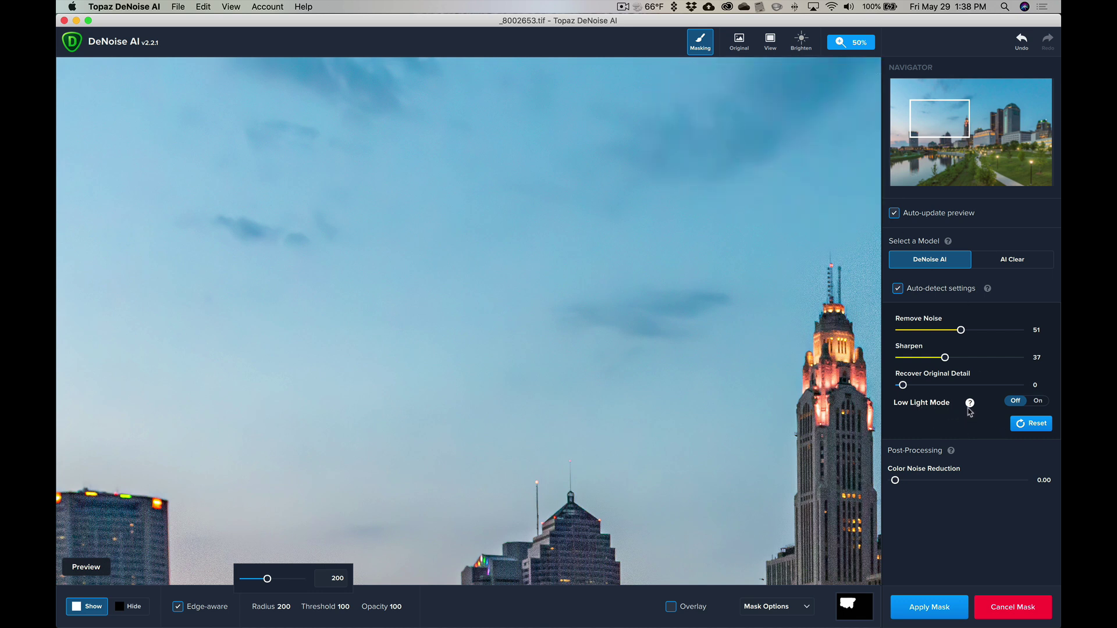
mouse_move(970, 404)
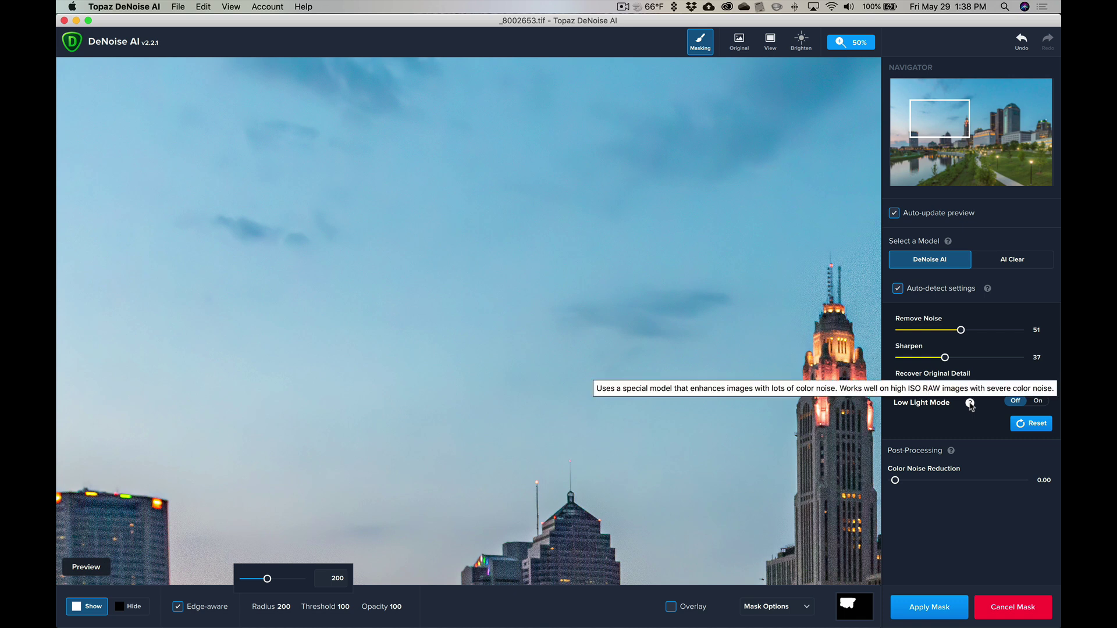